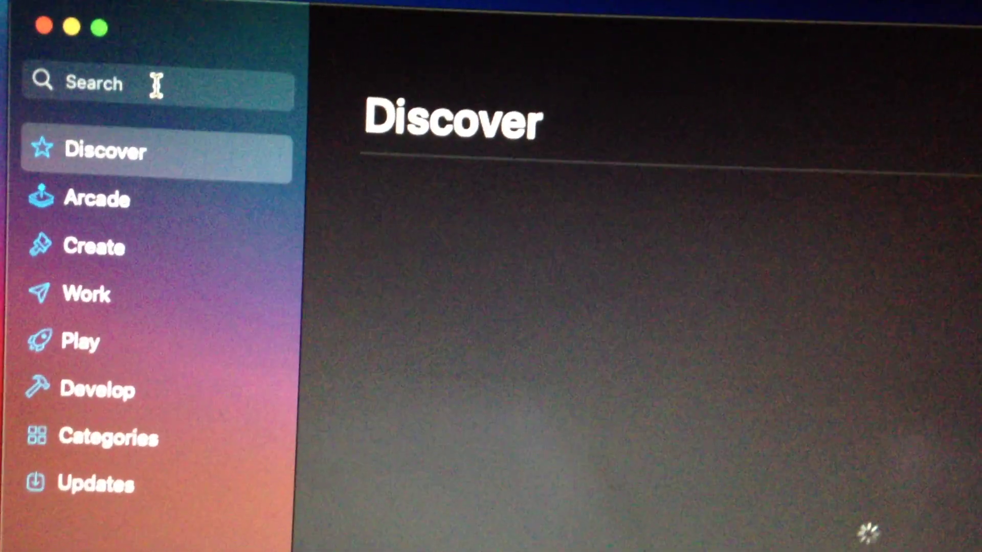
# - Search the Mac App Store for "apple configurator"
pyautogui.click(156, 86)
pyautogui.write('a')
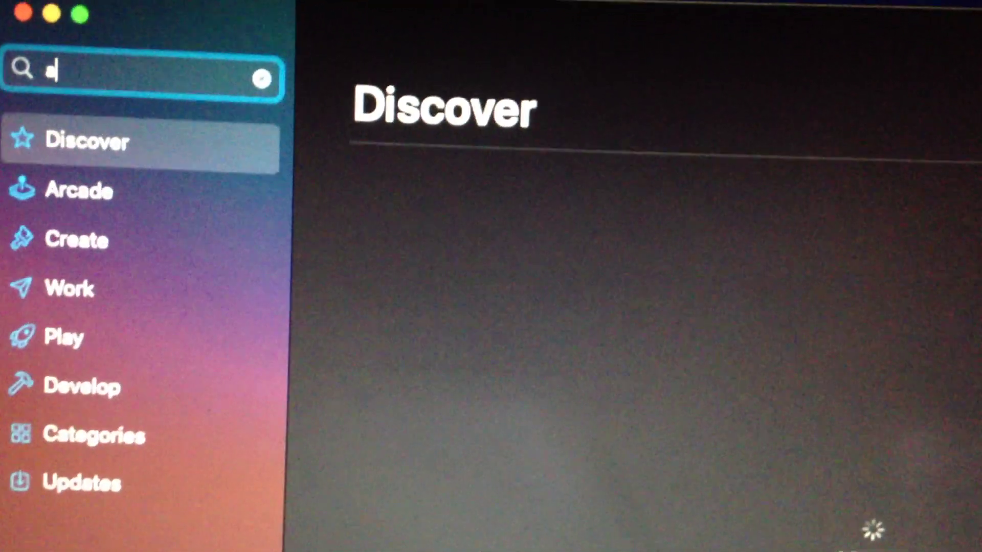
pyautogui.write('ppl')
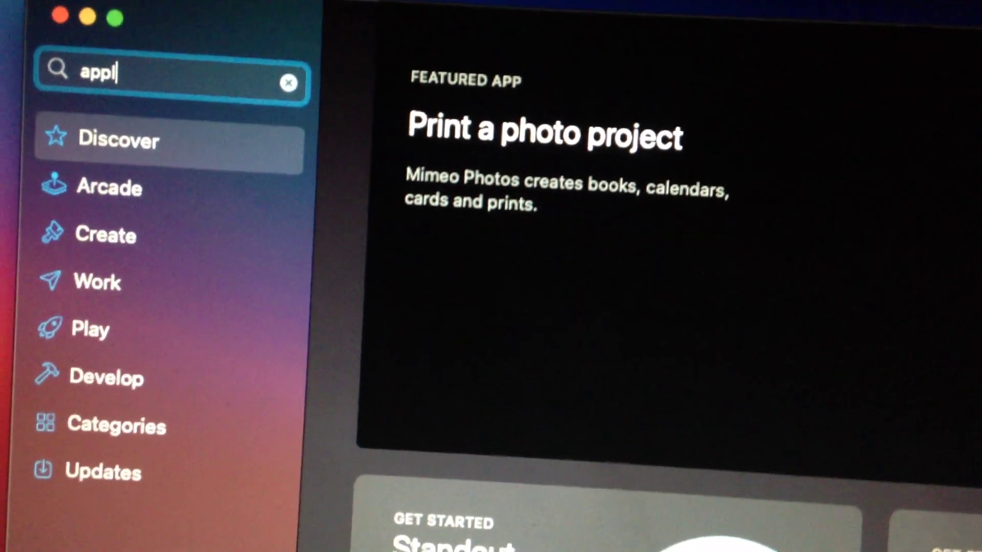
pyautogui.write('e')
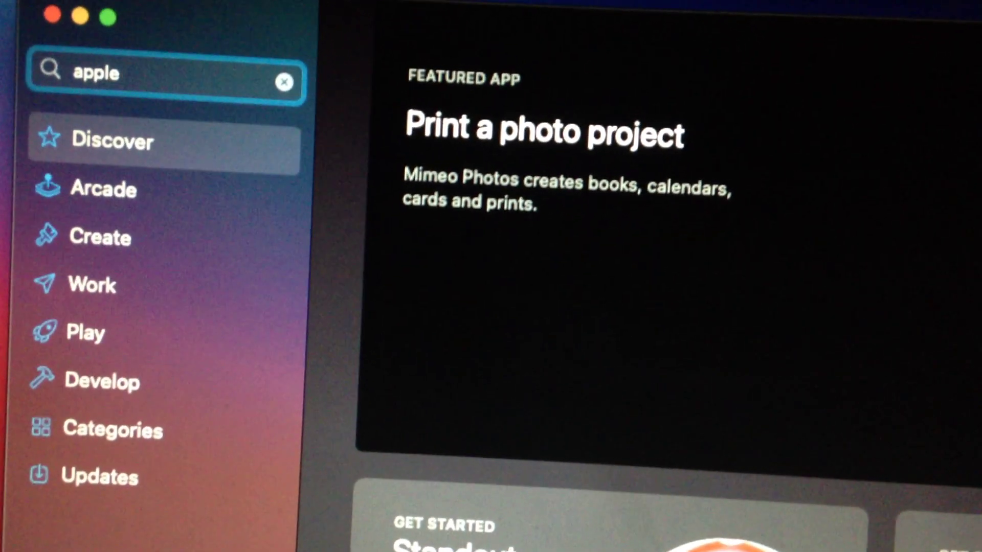
pyautogui.write(' co')
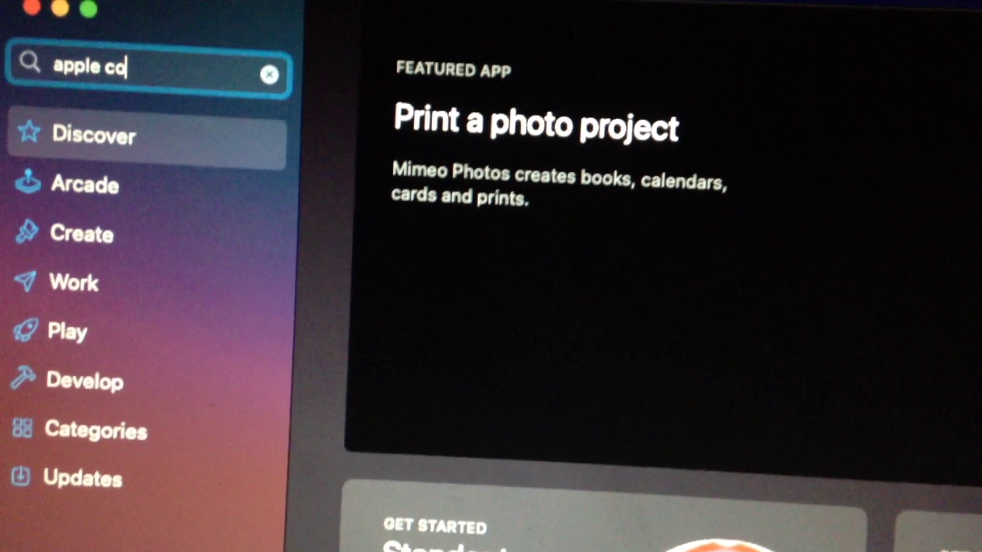
pyautogui.write('nfigur')
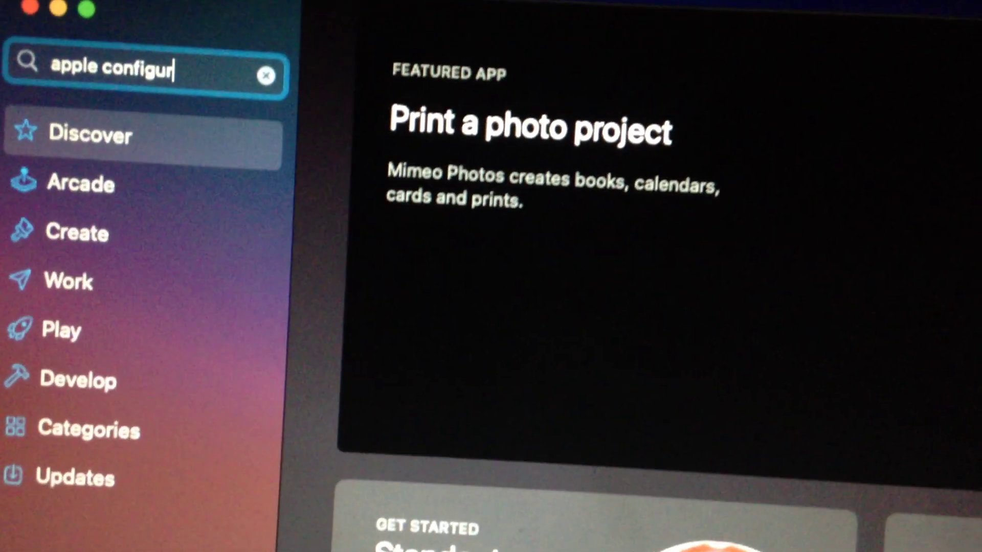
pyautogui.write('ator')
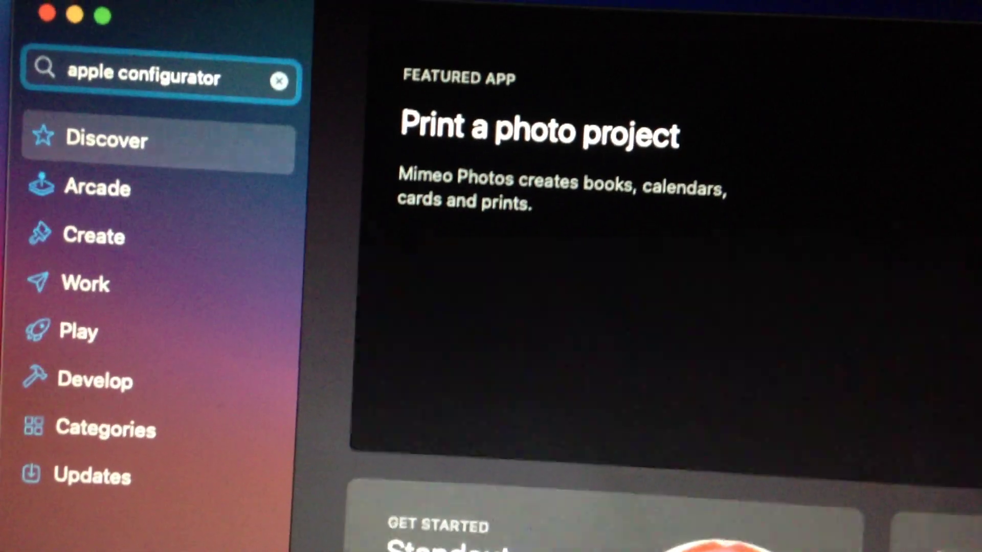
pyautogui.press('Return')
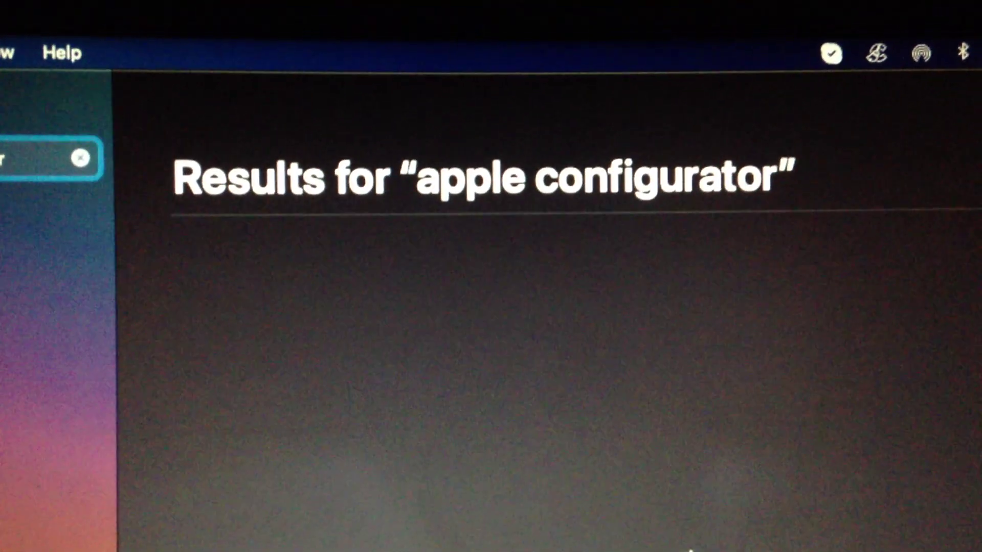
# - Revise the store search query to "app configurator" and submit it
pyautogui.press('BackSpace')
pyautogui.press('BackSpace')
pyautogui.press('Return')
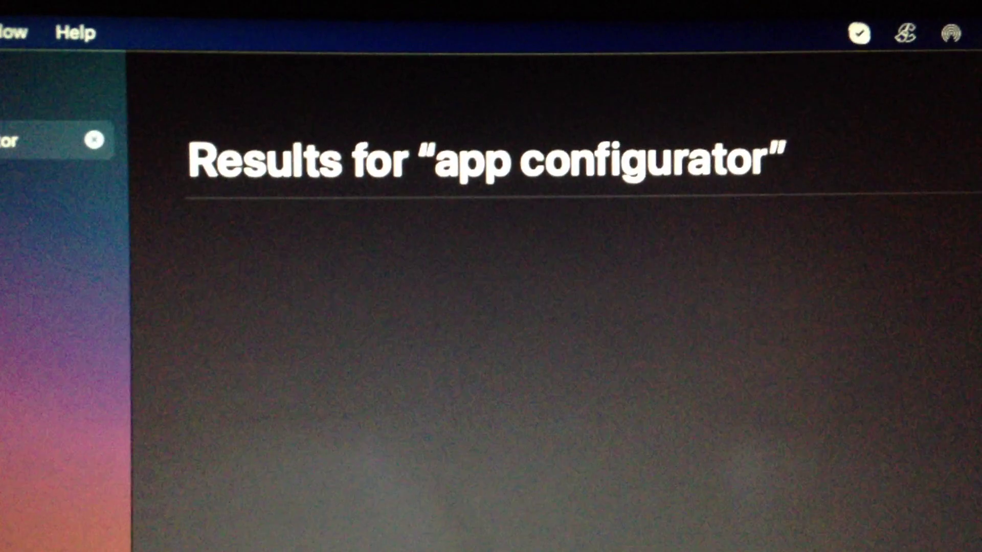